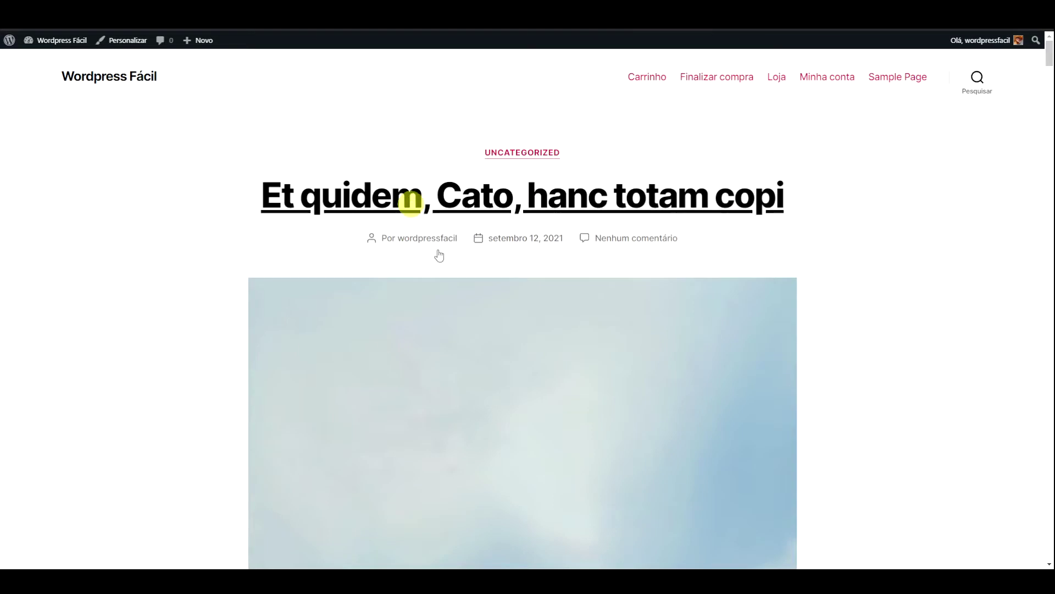
# Step: Look over the site's front page and open the general settings from the WordPress dashboard
pyautogui.scroll(-20, 392, 282)
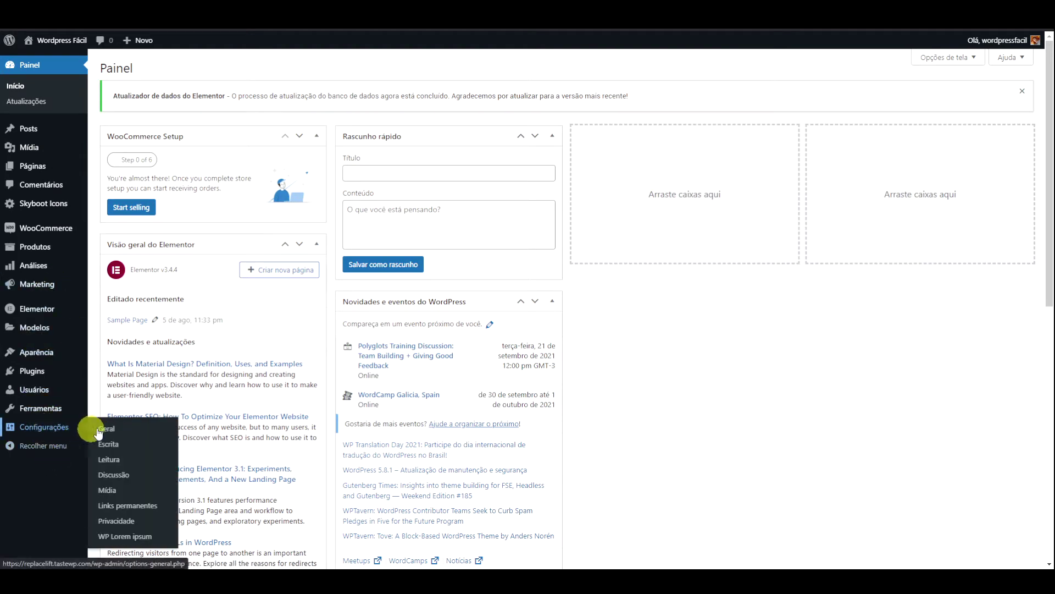
pyautogui.click(68, 426)
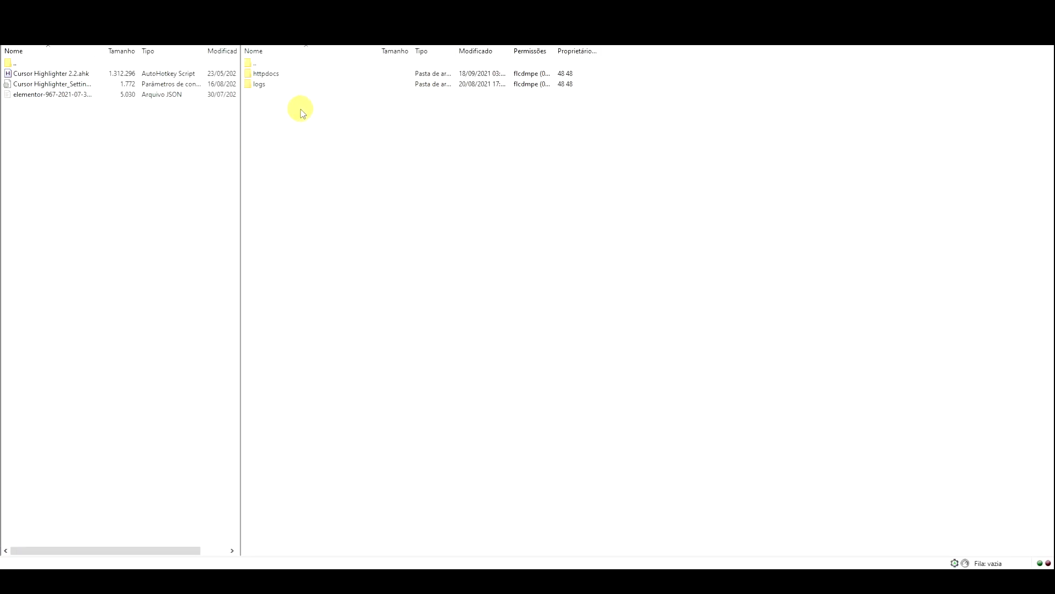
# Step: In the FTP client, open the server's httpdocs folder and download wp-config.php to the local folder
pyautogui.doubleClick(283, 75)
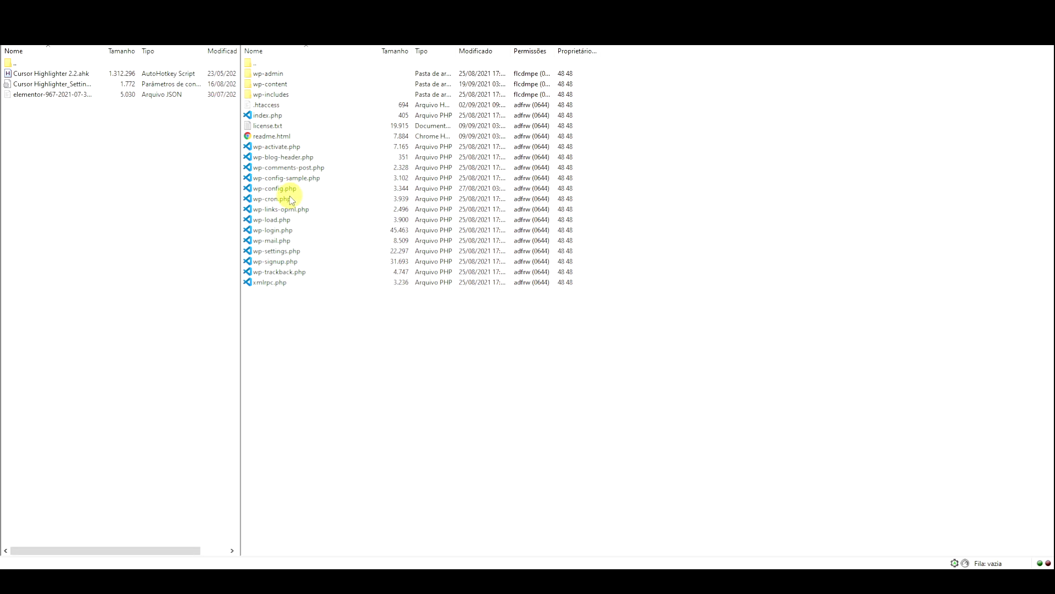
pyautogui.click(284, 189)
pyautogui.rightClick(285, 192)
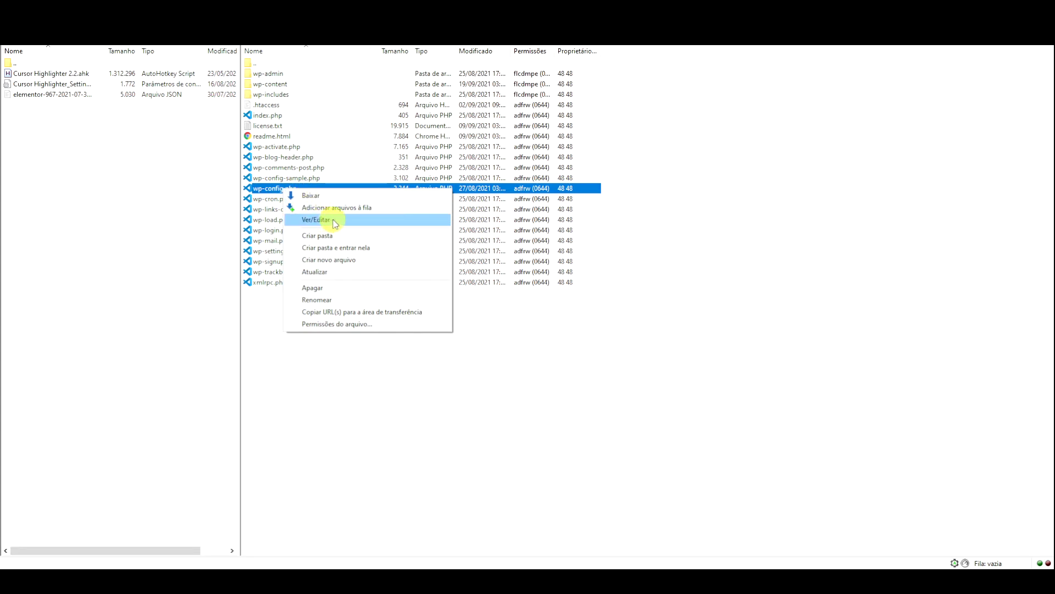
pyautogui.click(282, 351)
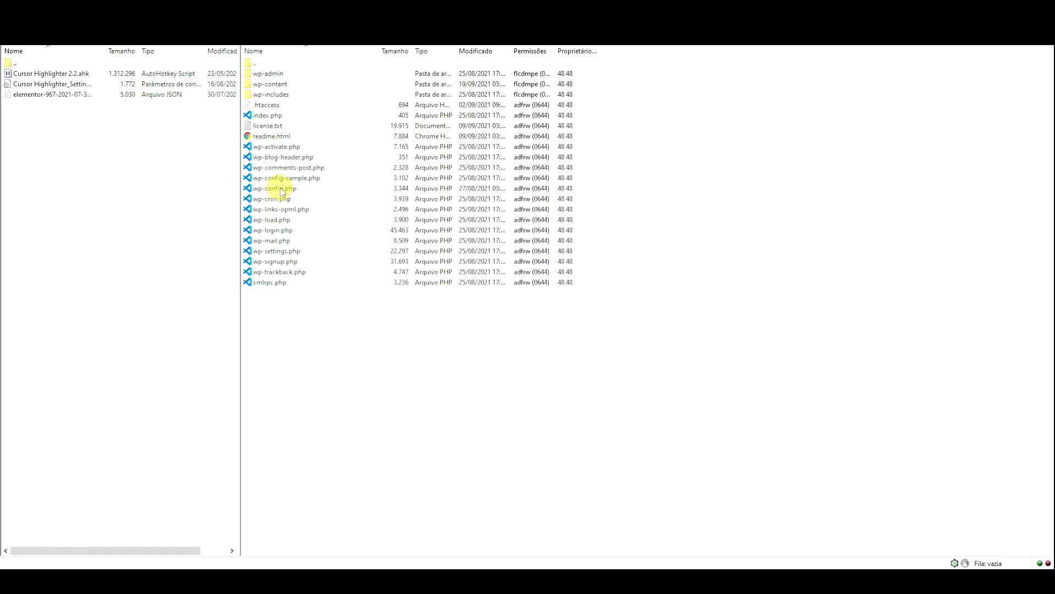
pyautogui.moveTo(275, 189); pyautogui.dragTo(108, 252)
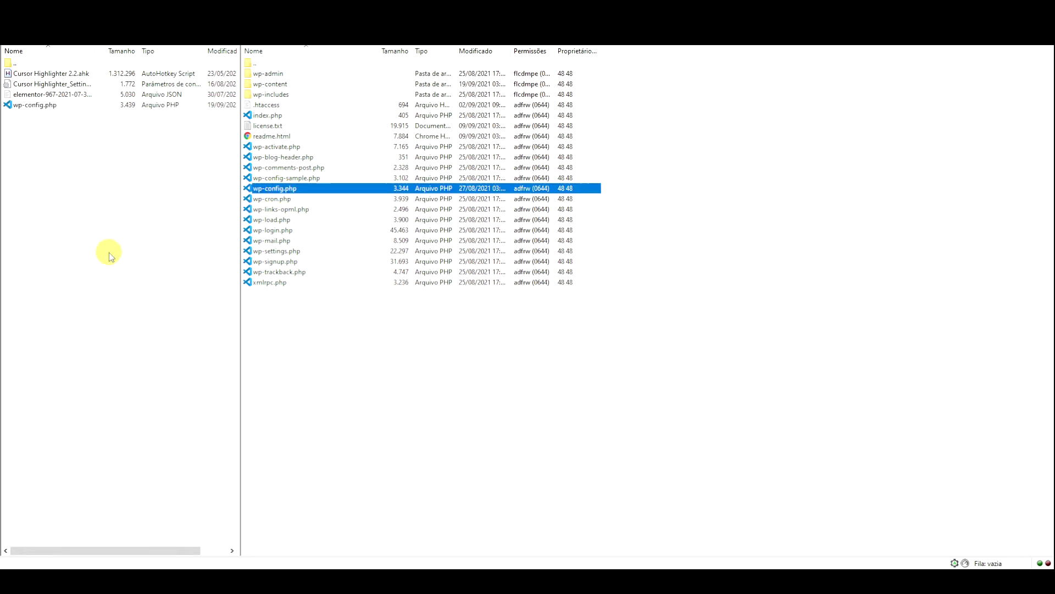
pyautogui.click(39, 104)
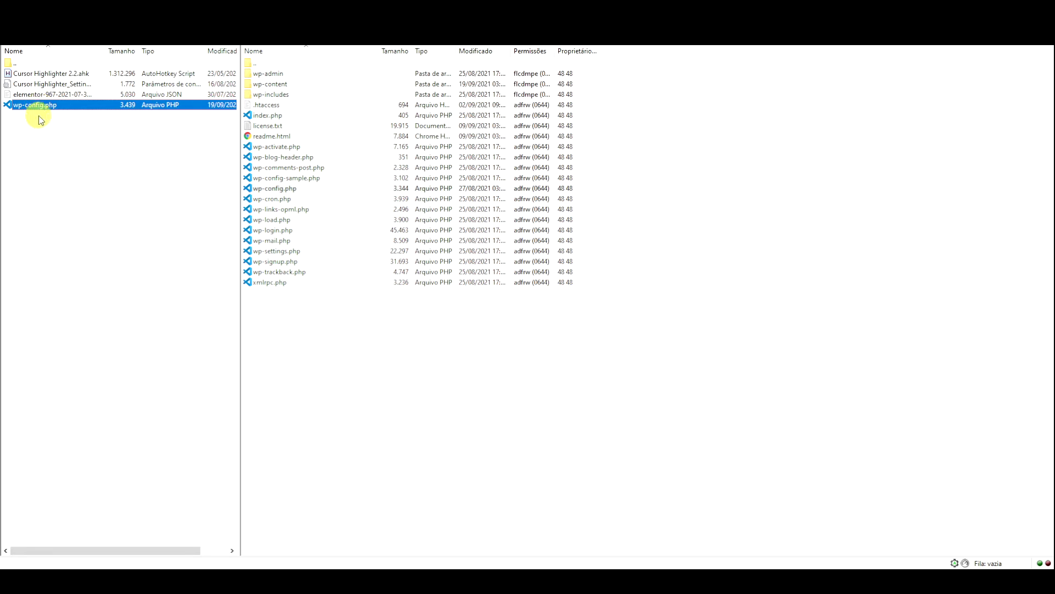
pyautogui.rightClick(44, 108)
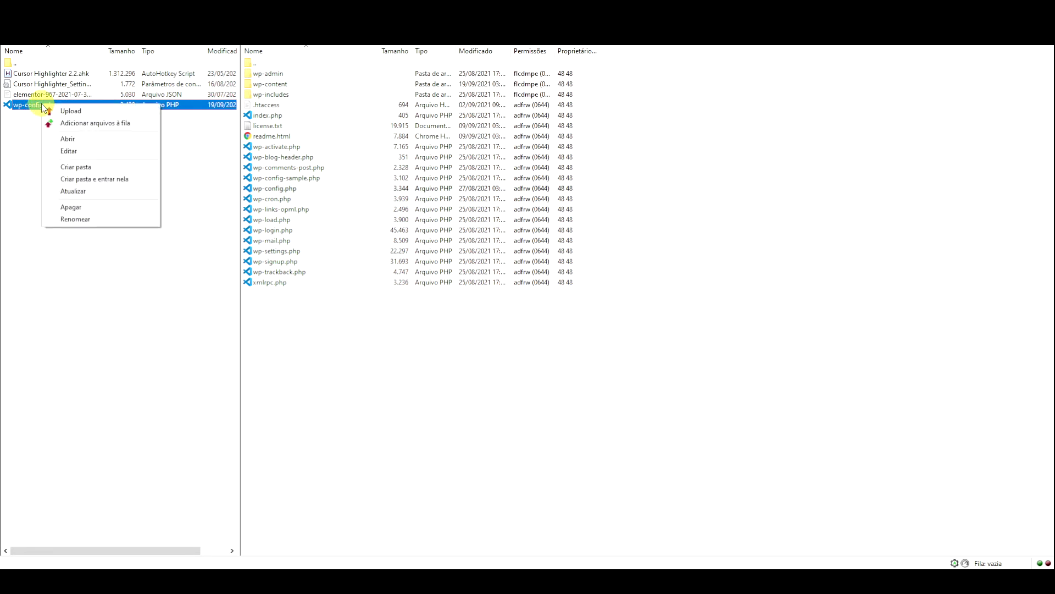
pyautogui.click(22, 157)
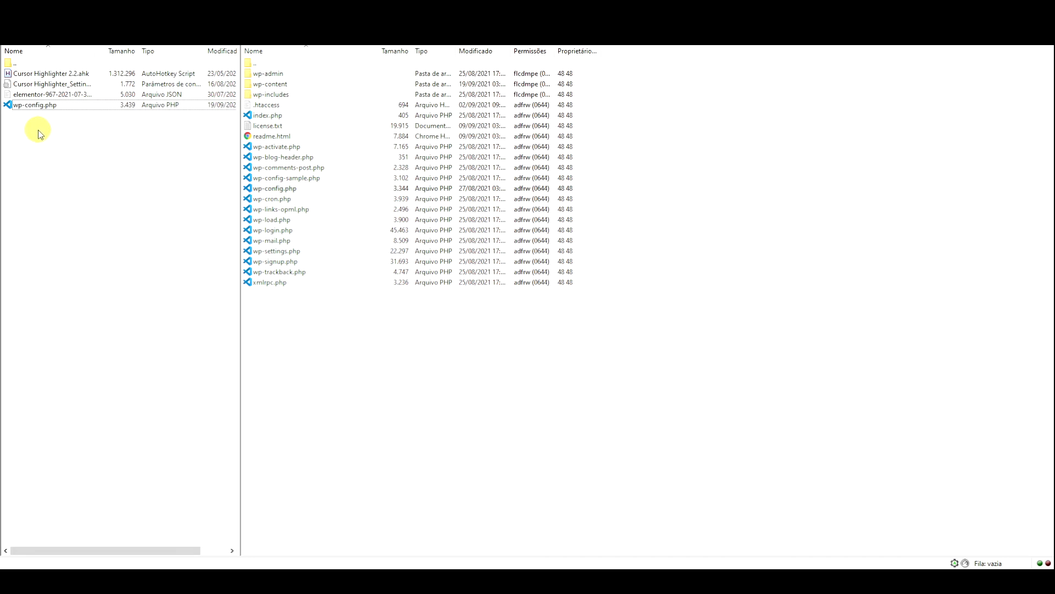
pyautogui.click(36, 105)
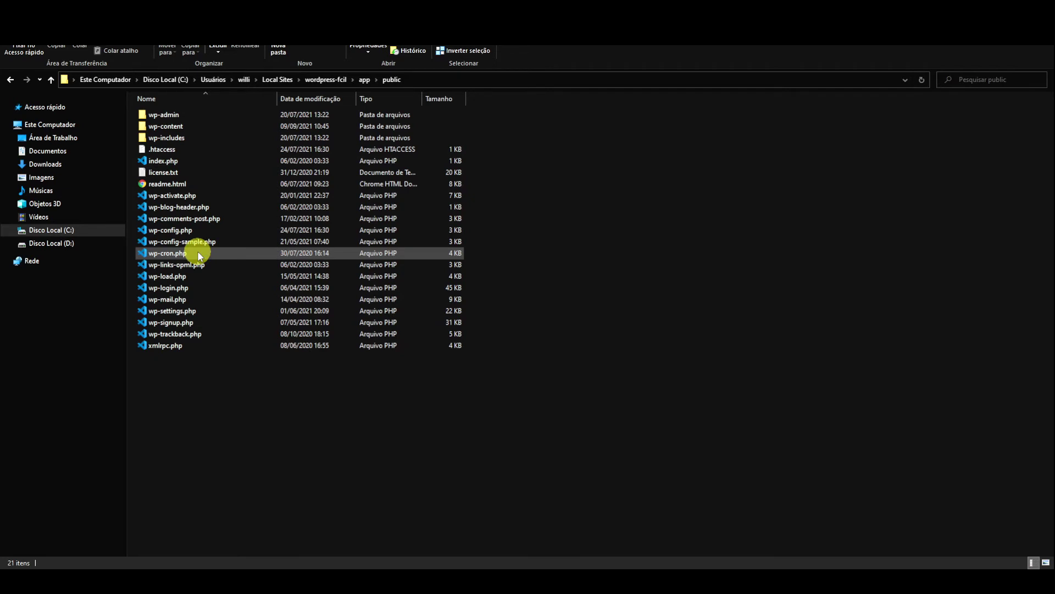
# Step: In File Explorer, make a duplicate of wp-config.php inside the local site's public folder
pyautogui.click(177, 231)
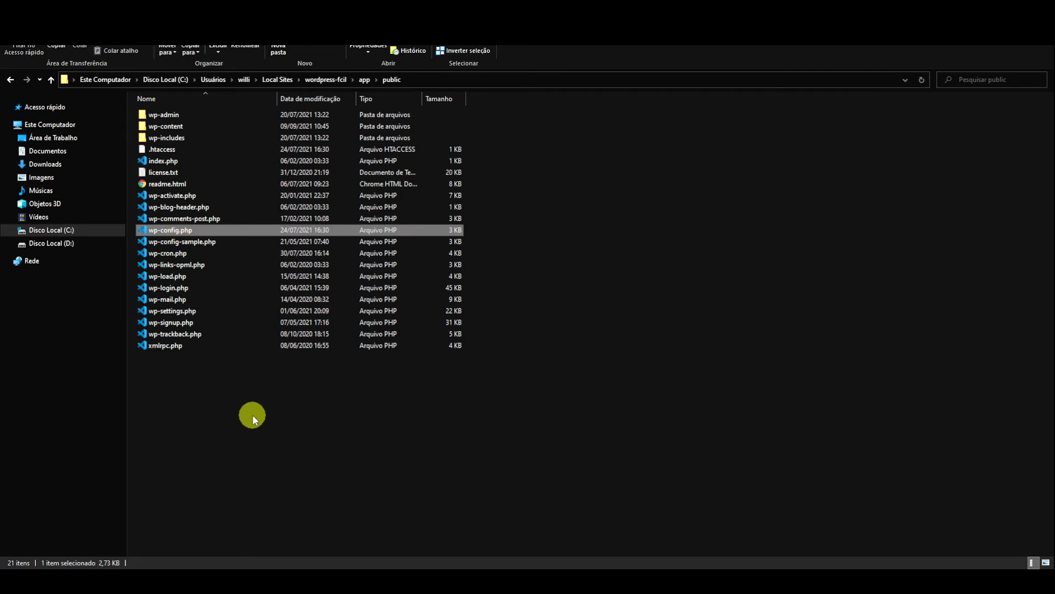
pyautogui.click(226, 401)
pyautogui.rightClick(226, 400)
pyautogui.click(236, 457)
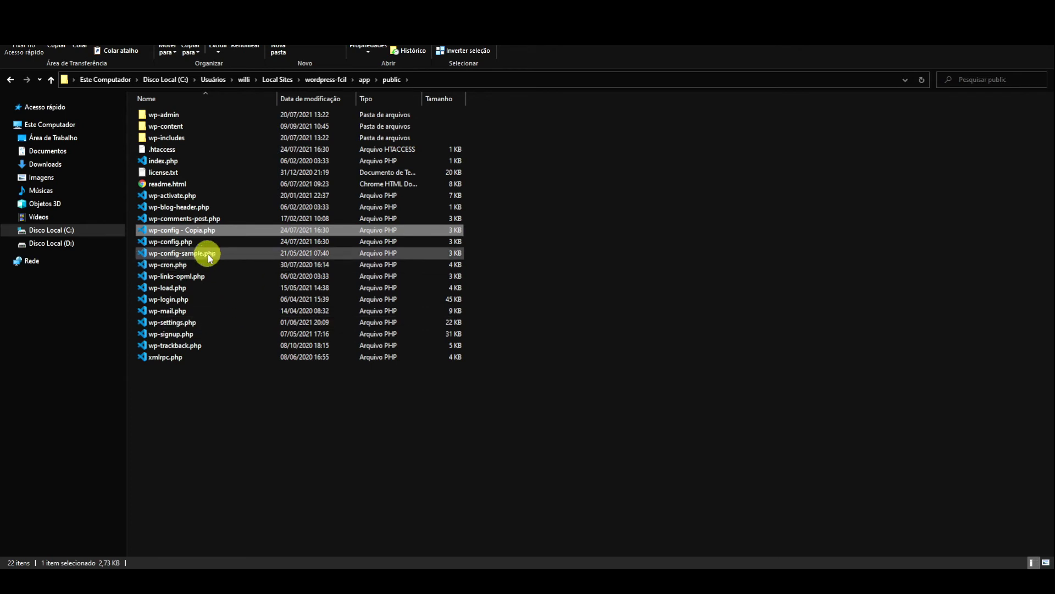
pyautogui.rightClick(187, 236)
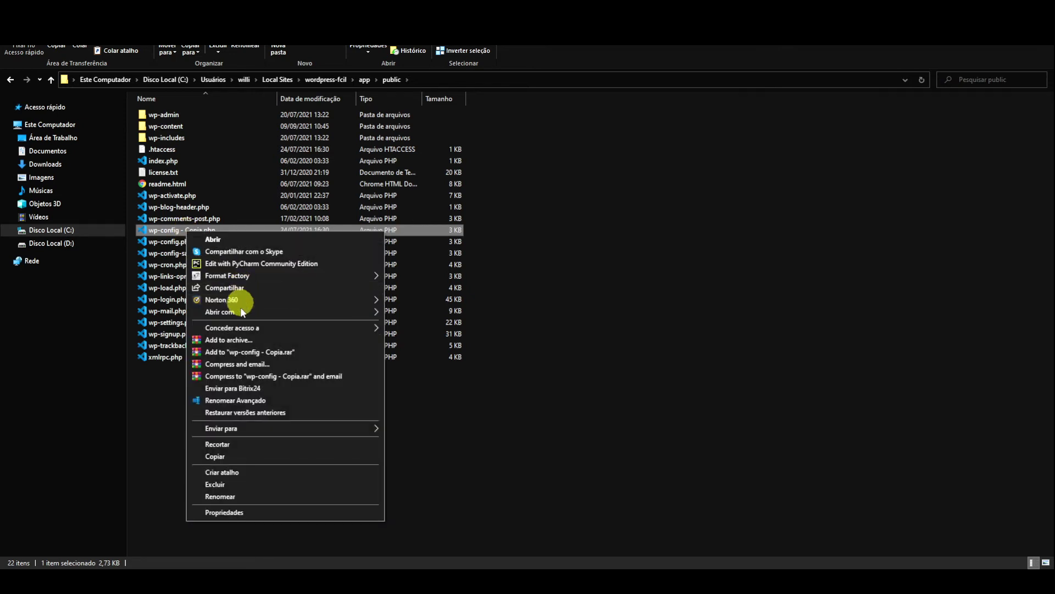
pyautogui.moveTo(240, 309)
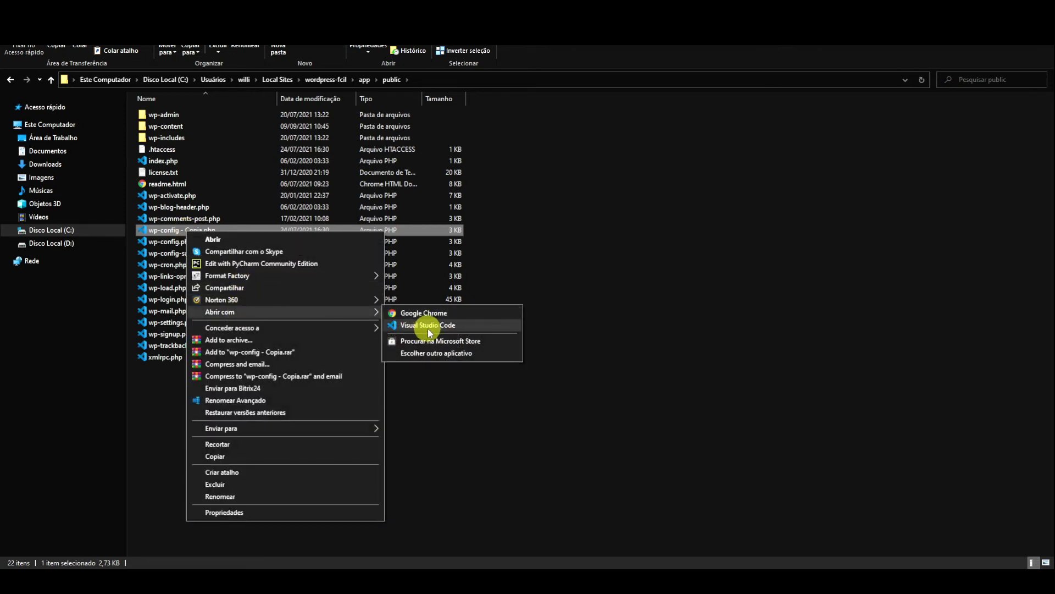
pyautogui.click(545, 436)
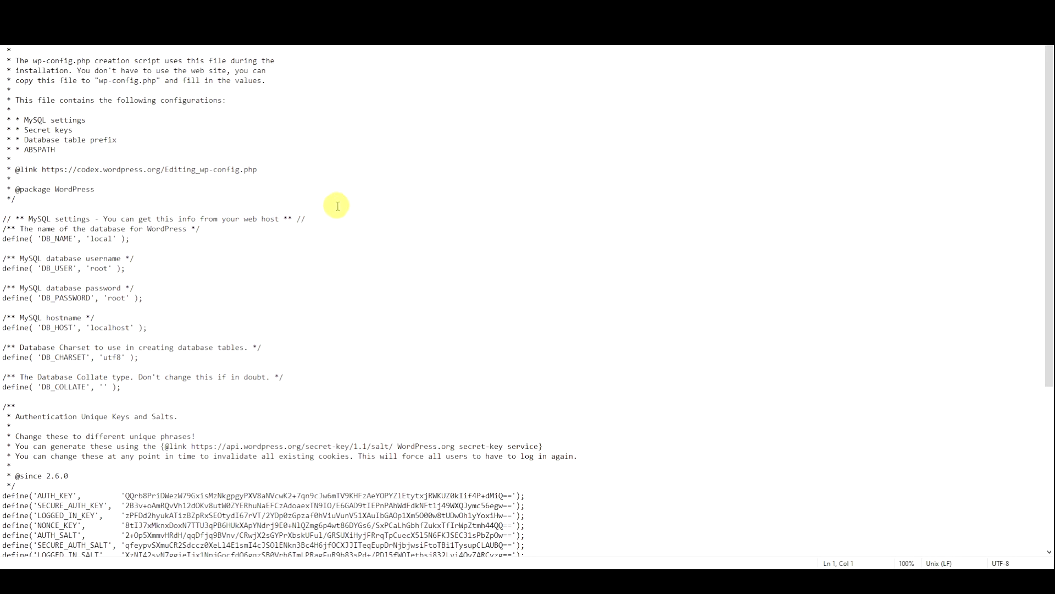
pyautogui.scroll(-3, 200, 177)
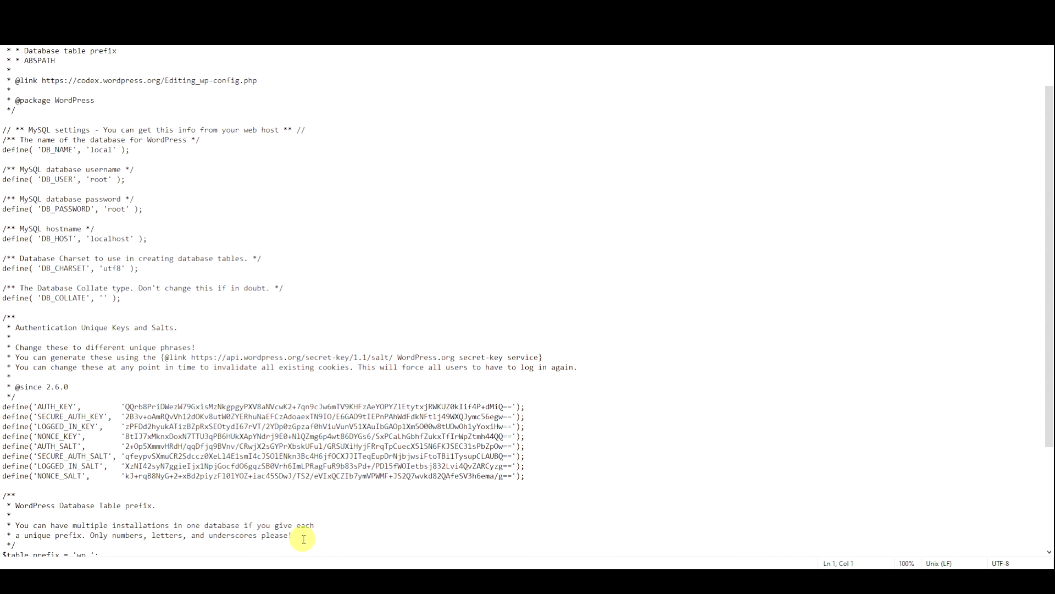
pyautogui.scroll(-5, 290, 545)
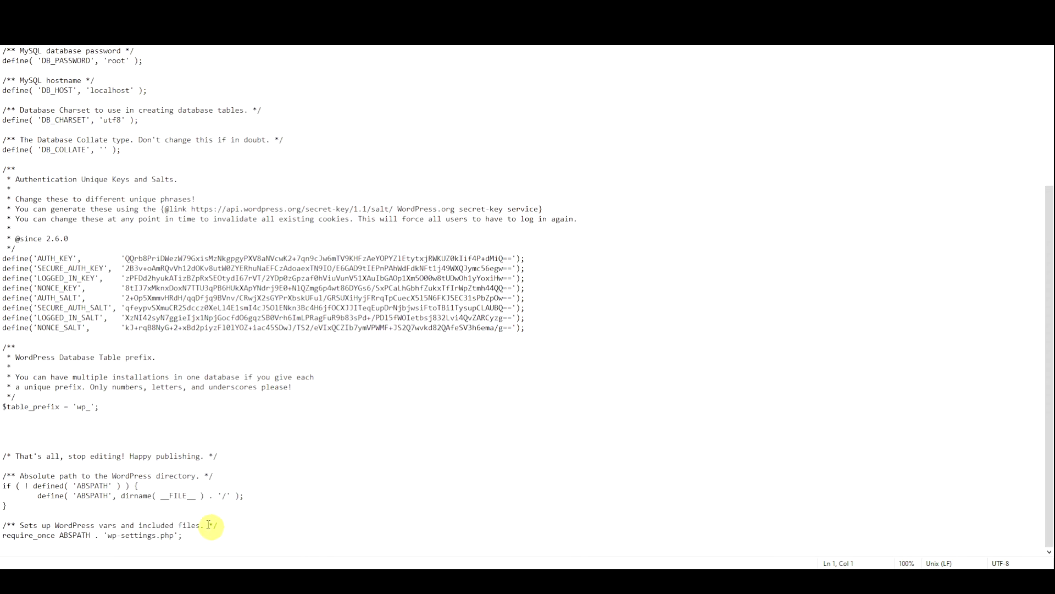
pyautogui.click(235, 546)
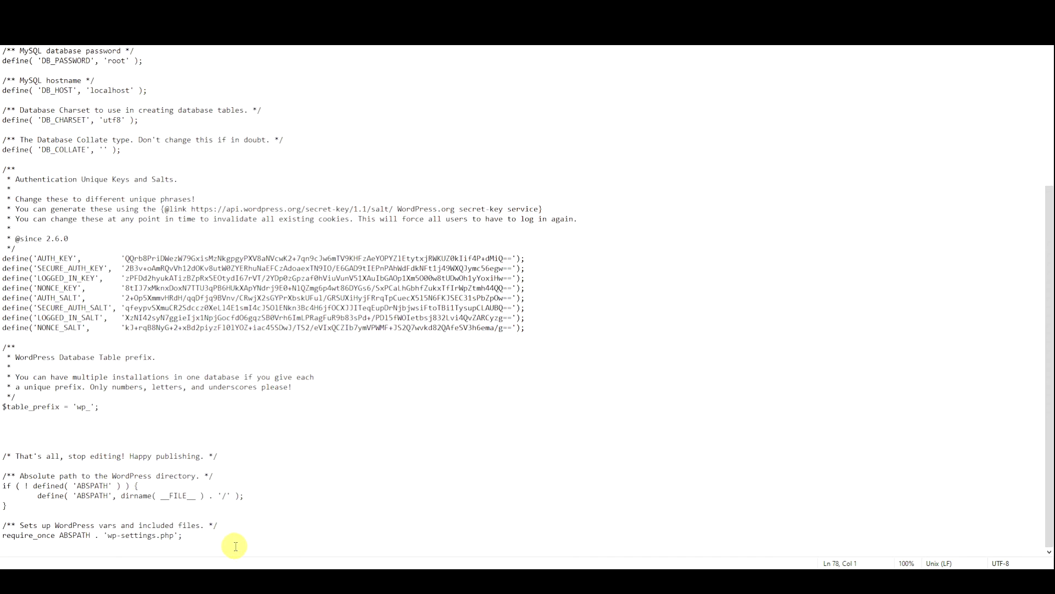
pyautogui.write("/** Sets up WordPress vars and included files. */ require_once ABSPATH . 'wp-settings.php'; define( 'WP_HOME', 'https://enderecodosite.com.br' ); define( 'WP_SITEURL', 'https://enderecodosite.com.br' );")
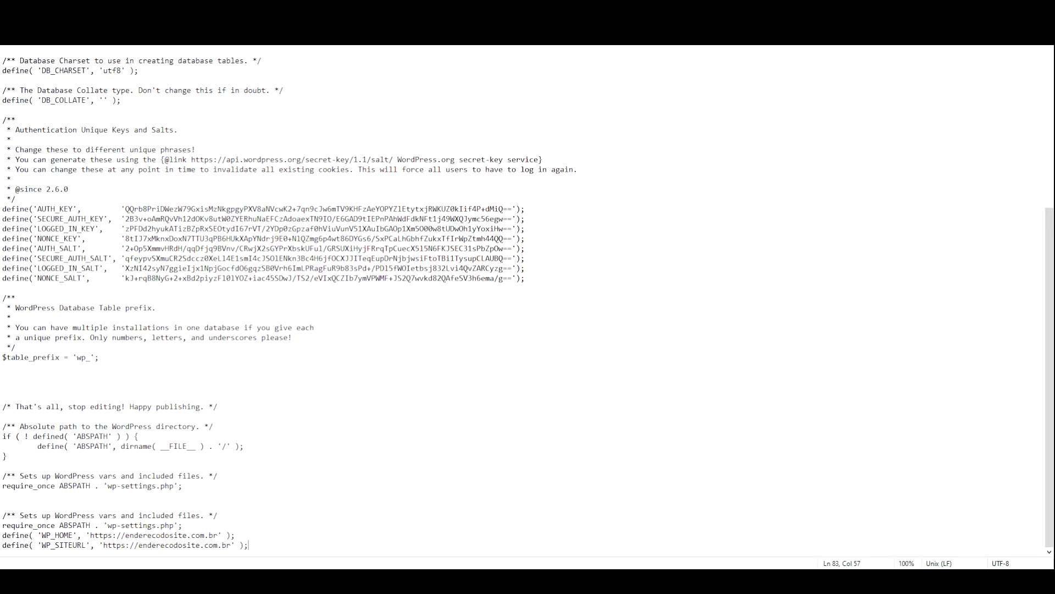
pyautogui.hotkey('alt', 'F4')
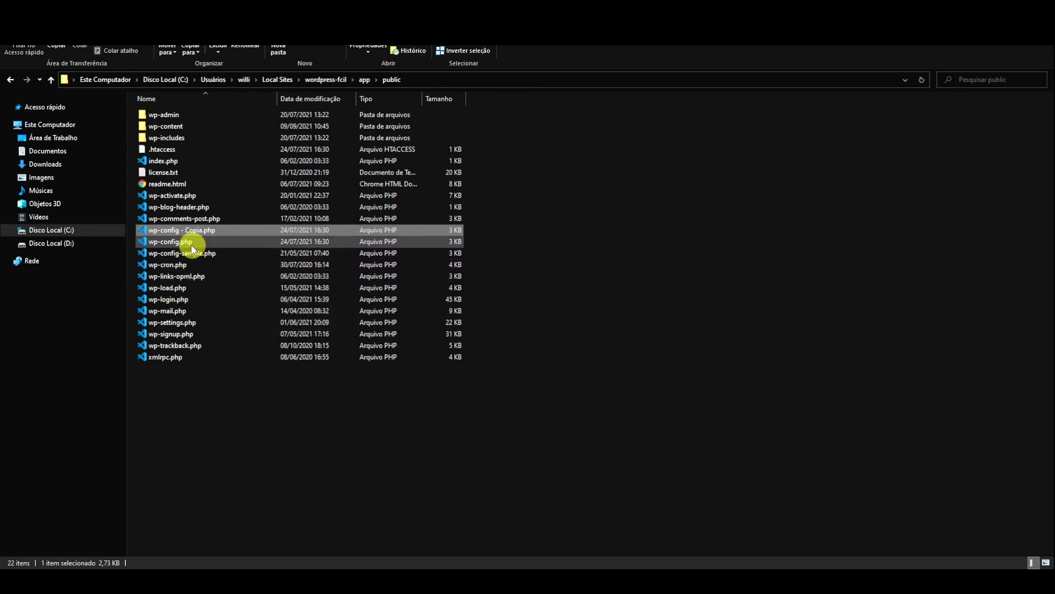
pyautogui.doubleClick(177, 236)
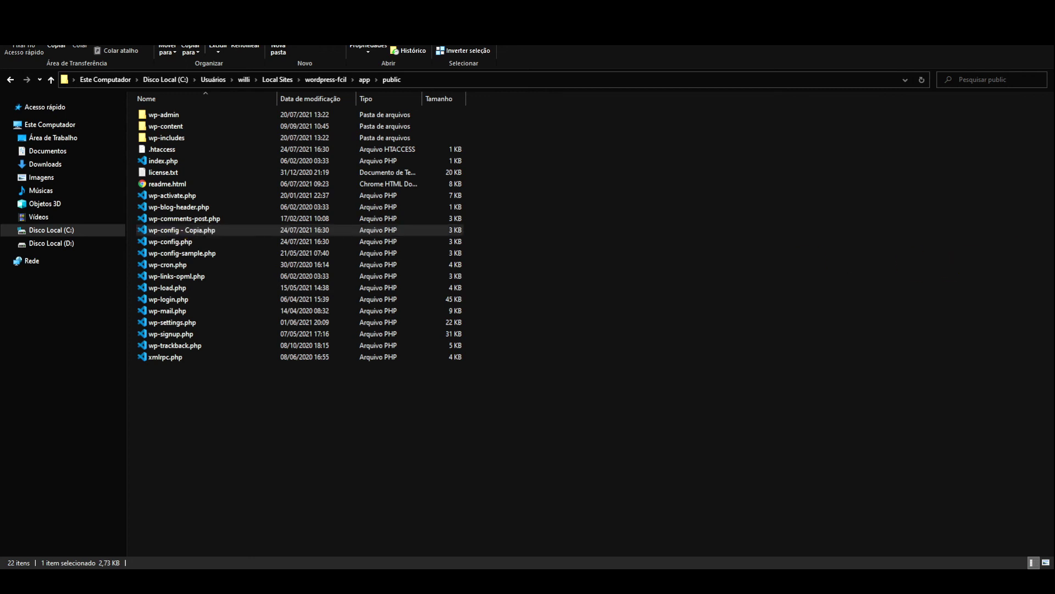
pyautogui.scroll(-15, 278, 330)
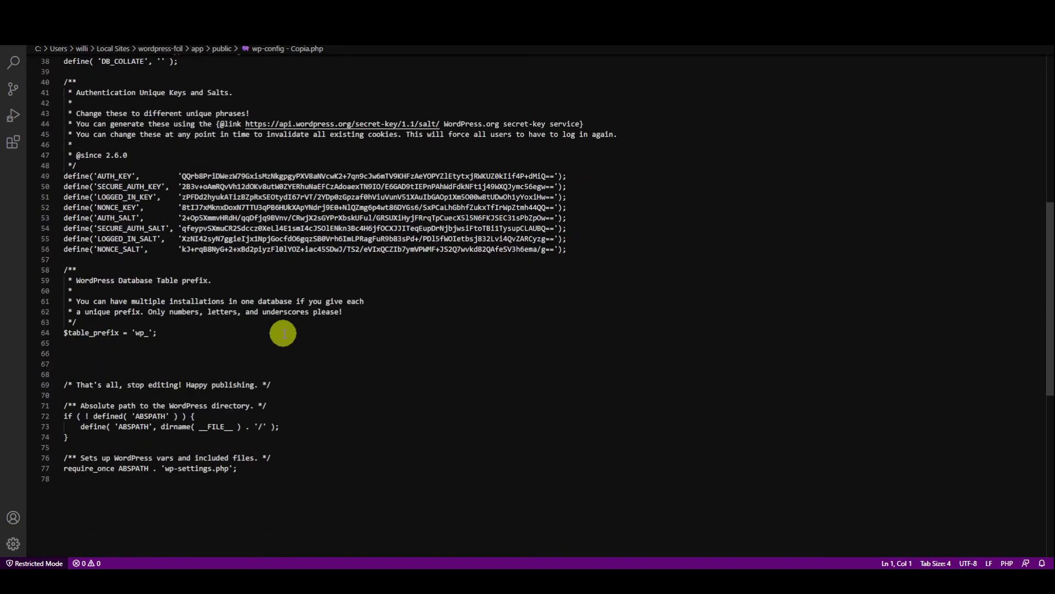
pyautogui.click(125, 369)
pyautogui.press('Return')
pyautogui.press('Return')
pyautogui.write("/** Sets up WordPress vars and included files. */ require_once ABSPATH . 'wp-settings.php'; define( 'WP_HOME', 'https://enderecodosite.com.br' ); define( 'WP_SITEURL', 'https://enderecodosite.com.br' );")
pyautogui.click(1037, 491)
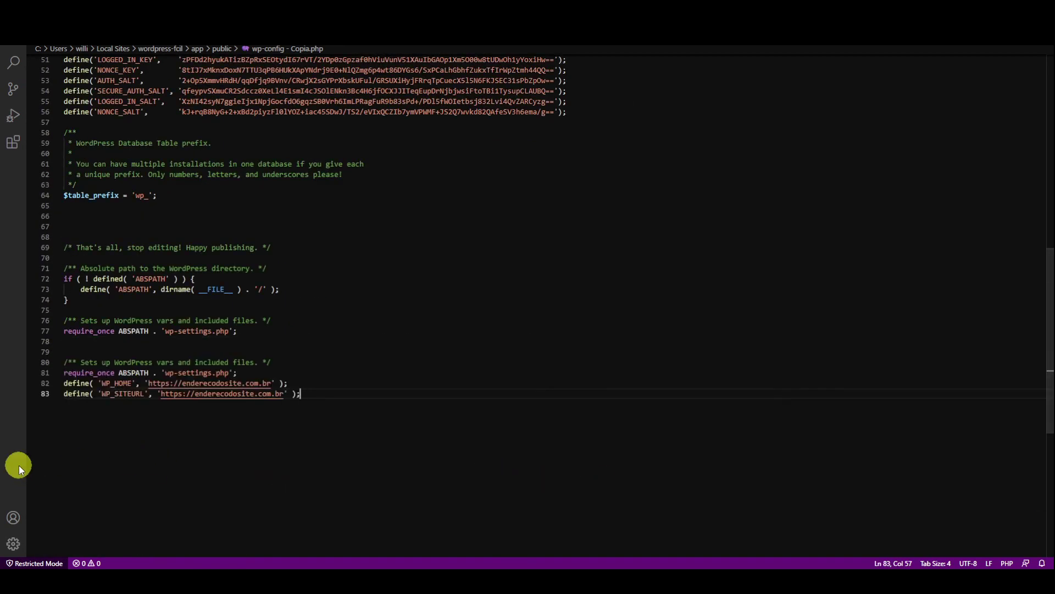
pyautogui.scroll(-10, 78, 452)
pyautogui.hotkey('ctrl', '=')
pyautogui.hotkey('ctrl', '=')
pyautogui.hotkey('ctrl', '=')
pyautogui.scroll(4, 160, 431)
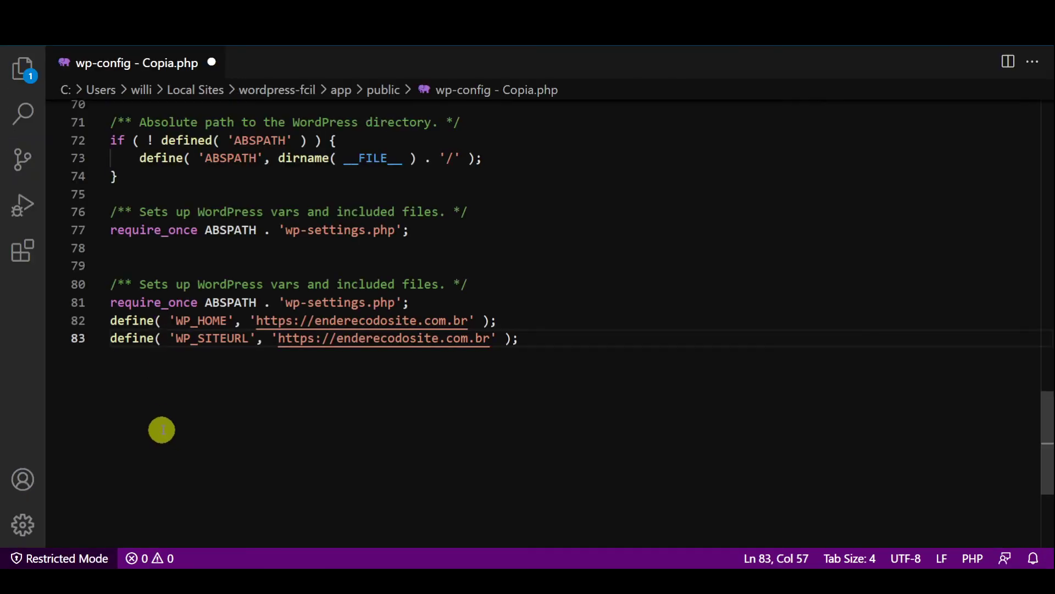